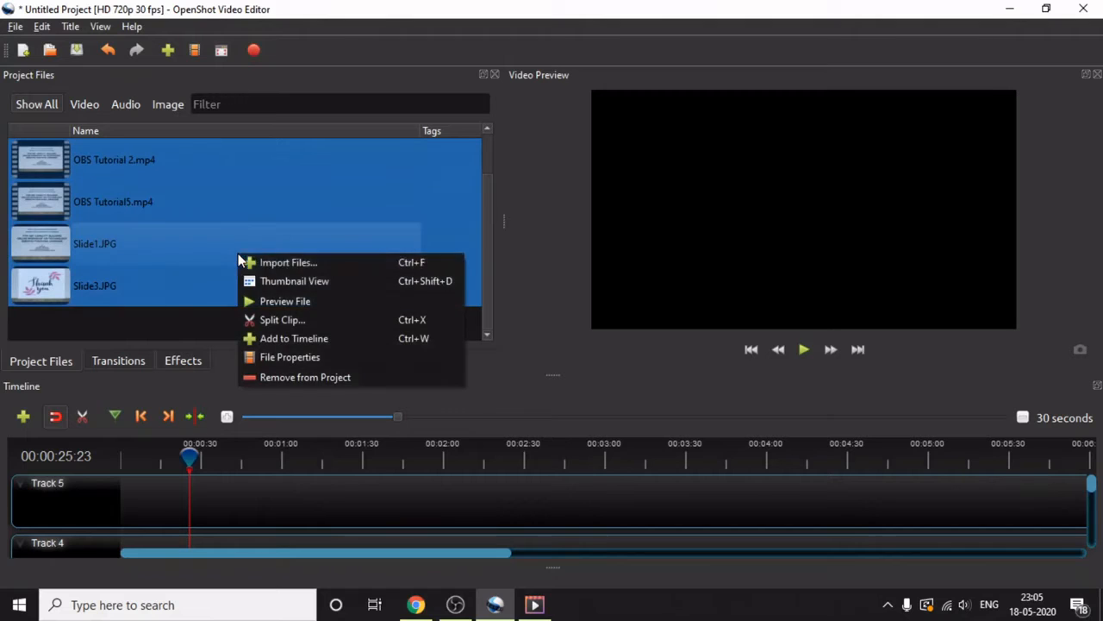
Start adding the four selected project files to the timeline.
left_click(289, 341)
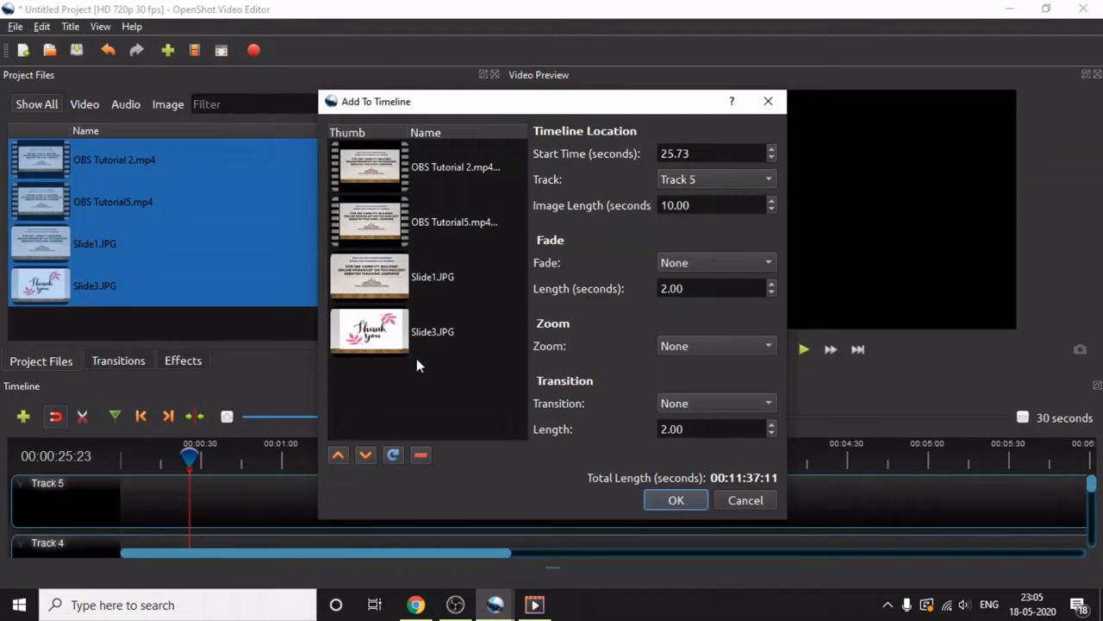
Try Slide3.JPG as the first item in the clip order and return it to the end.
left_click(338, 454)
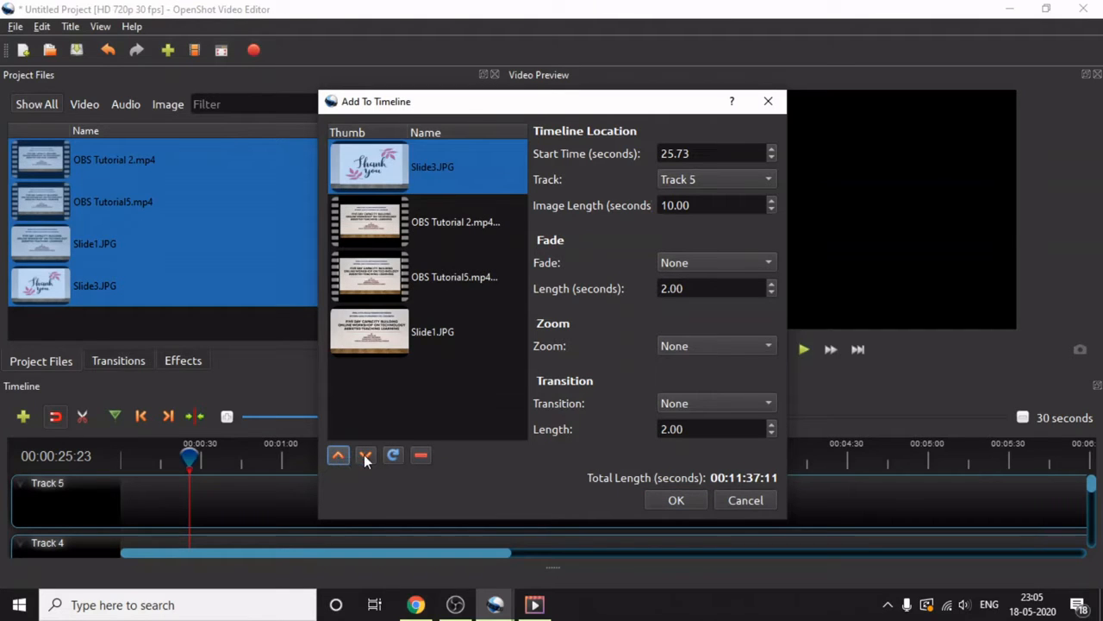
left_click(364, 454)
left_click(364, 454)
left_click(364, 455)
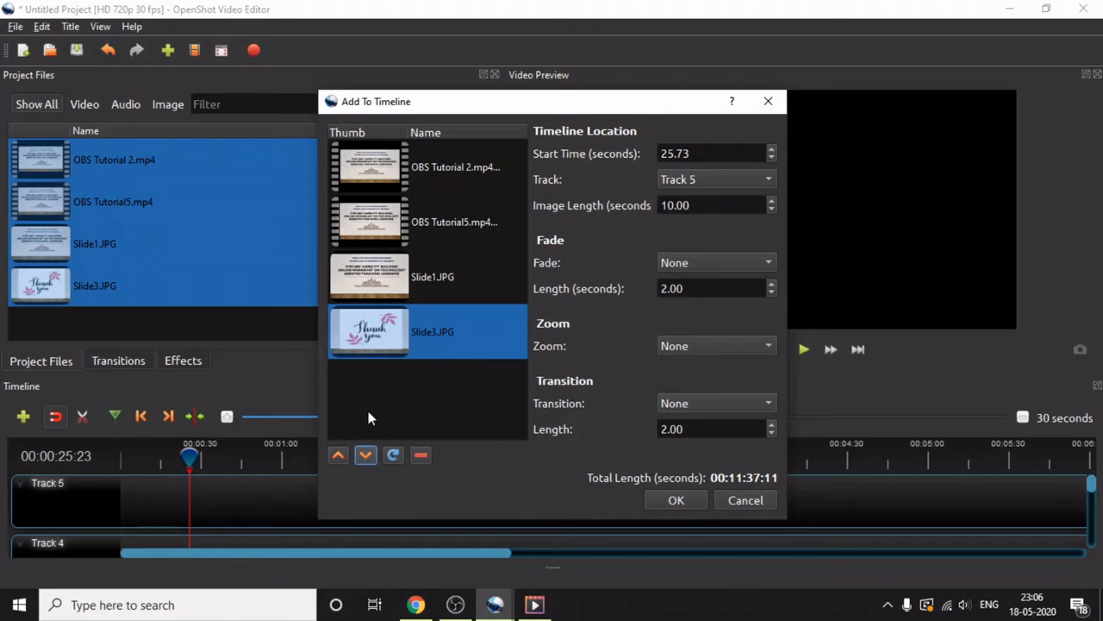
Reorder the files so Slide1.JPG comes first and add them all to Track 5.
left_click(366, 279)
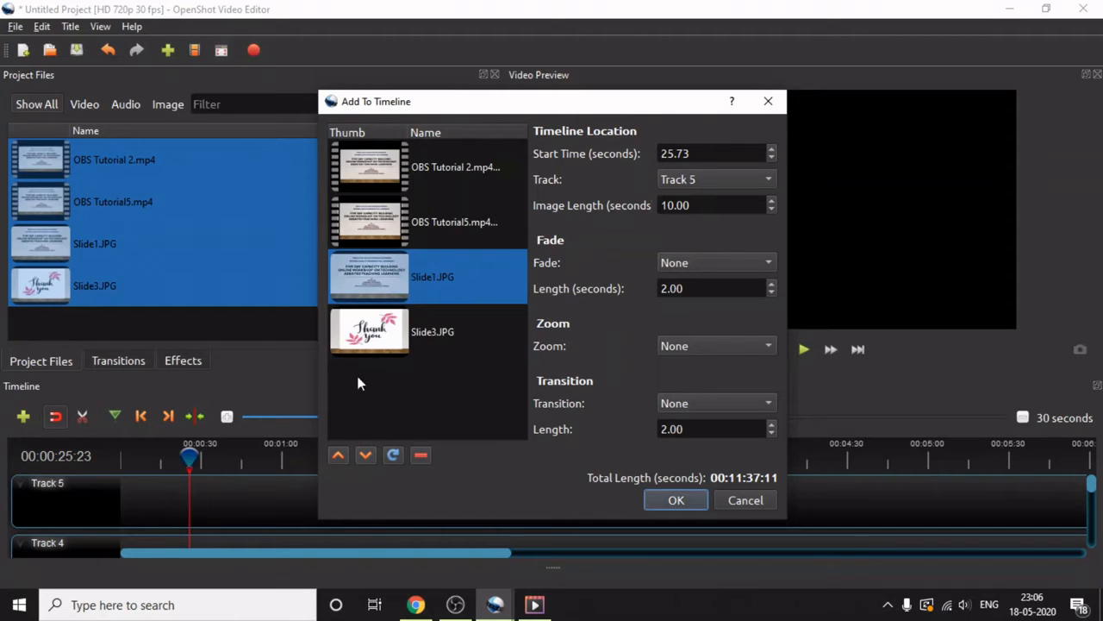
left_click(339, 454)
left_click(338, 454)
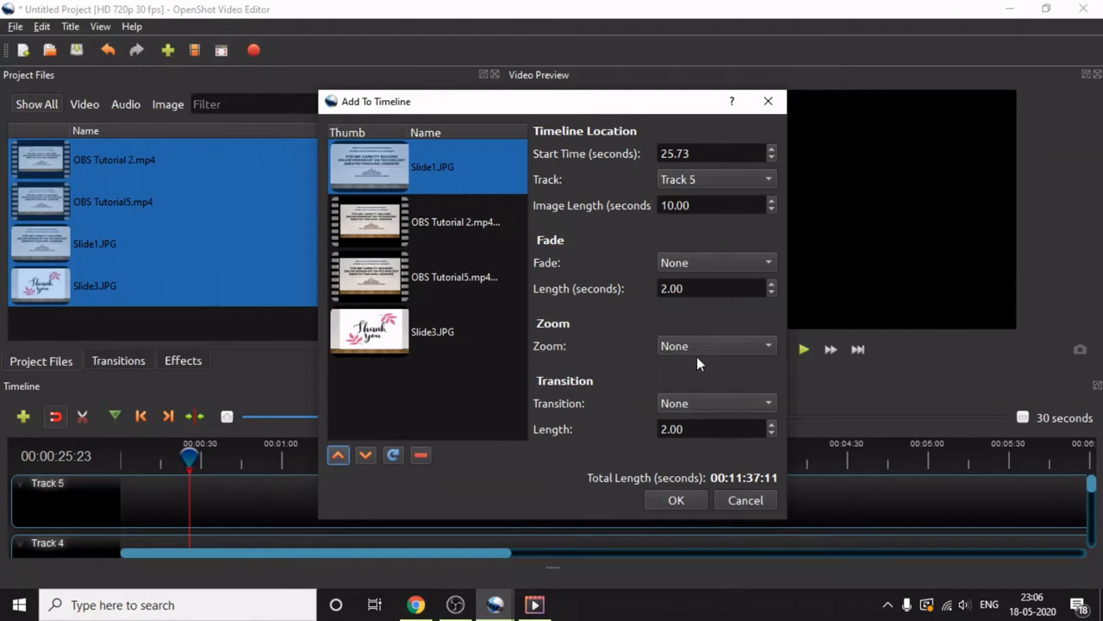
left_click(676, 500)
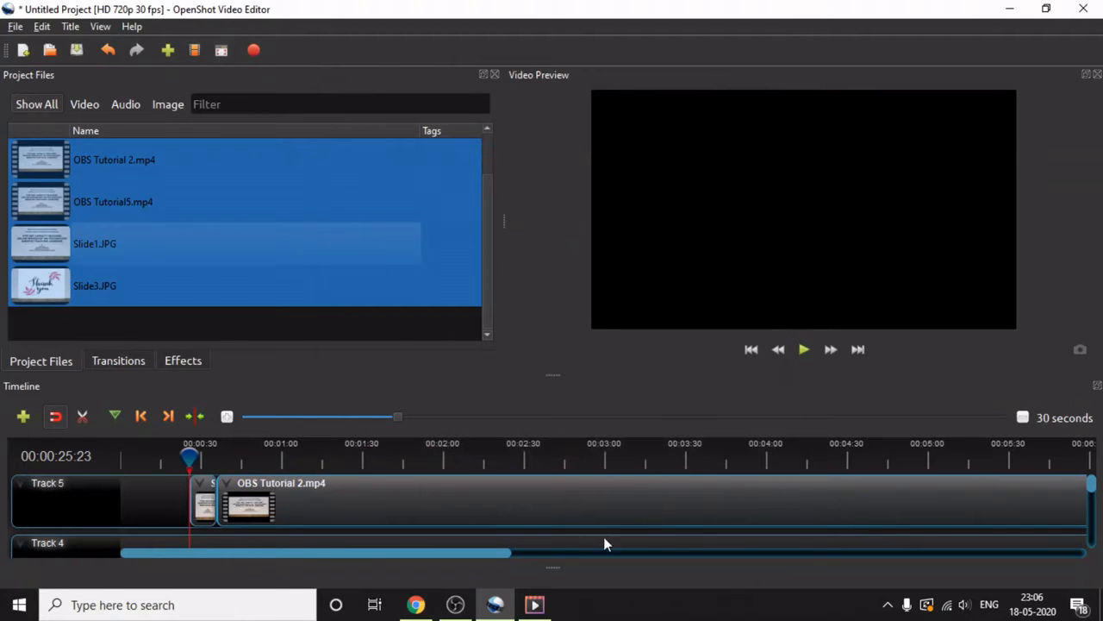
Move the playhead to the start of the timeline.
left_click_drag(500, 555, 400, 560)
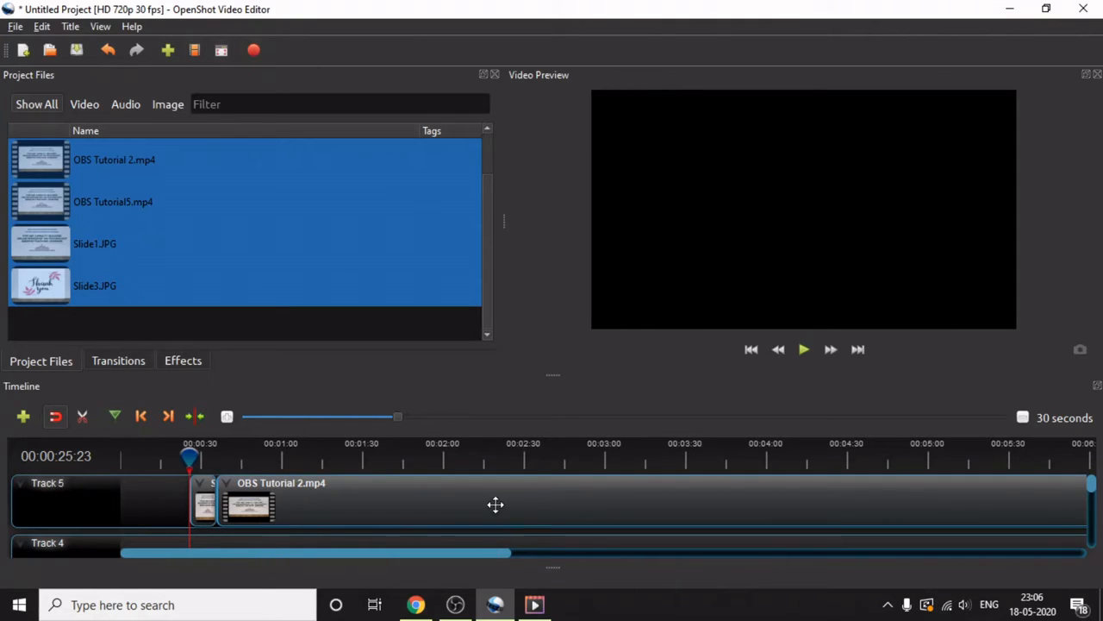
scroll(461, 513, "down", 1)
scroll(461, 515, "up", 1)
left_click_drag(187, 457, 121, 472)
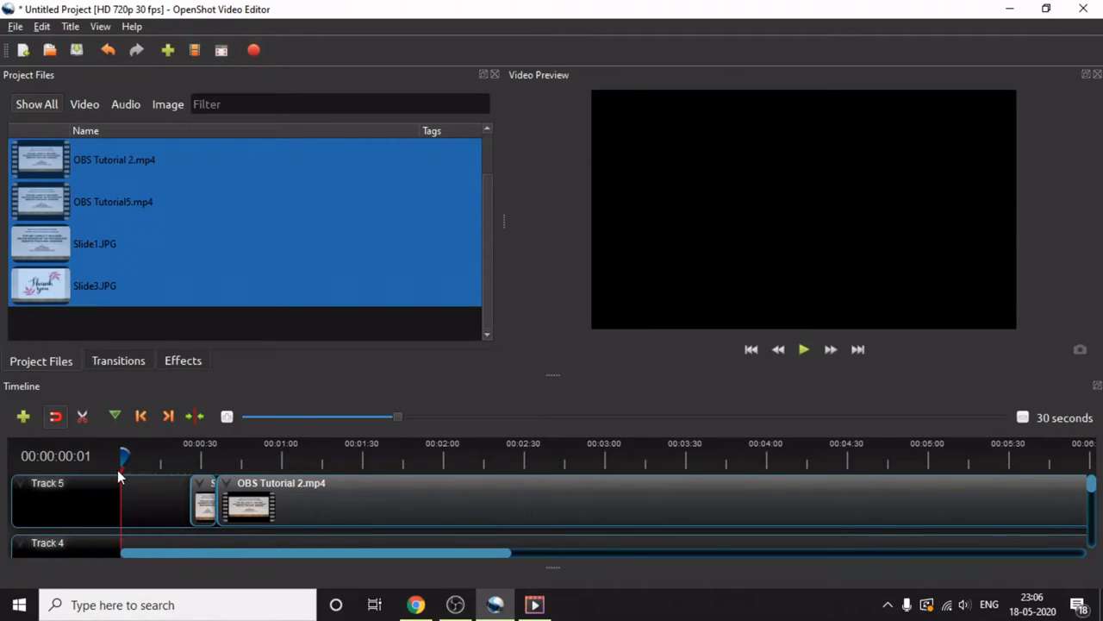
Apply a Random start-of-clip animation to the Slide1.JPG clip on Track 5.
right_click(203, 492)
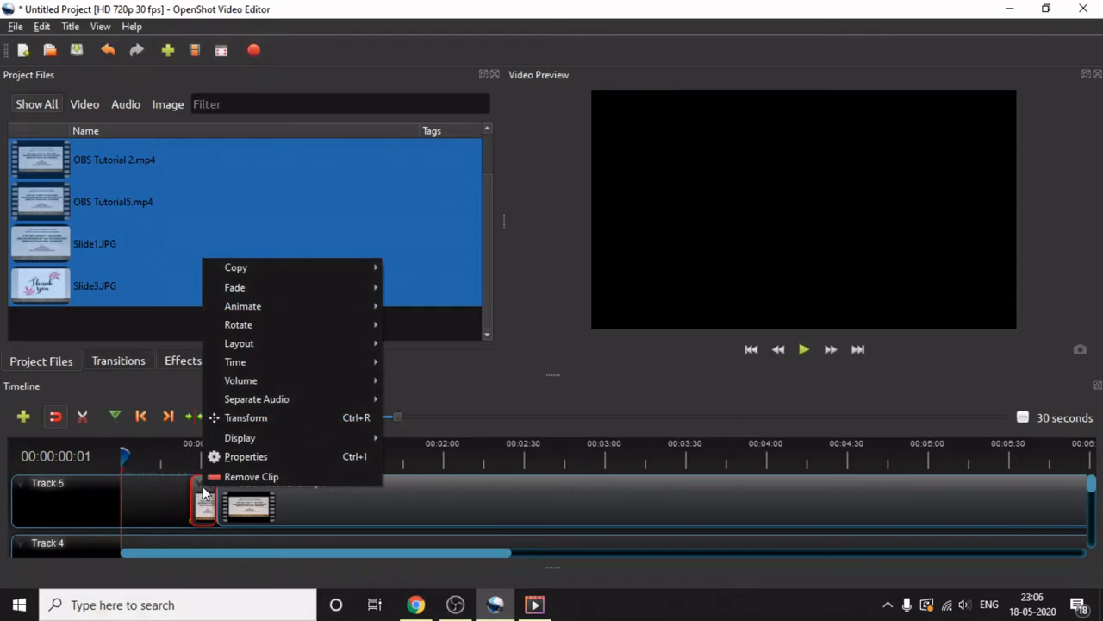
mouse_move(292, 306)
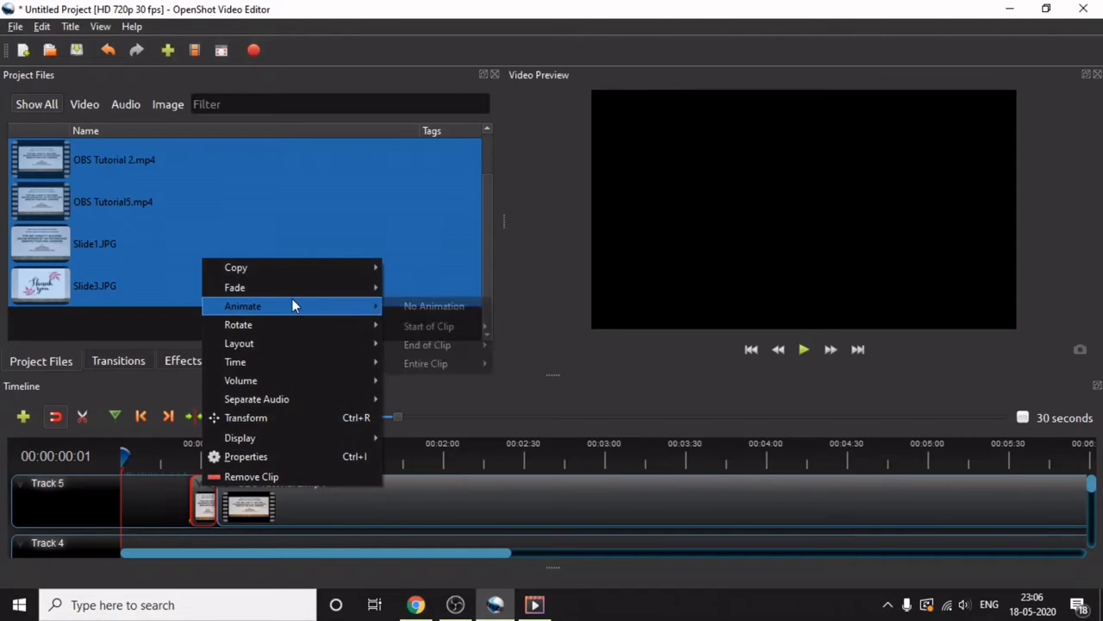
mouse_move(414, 327)
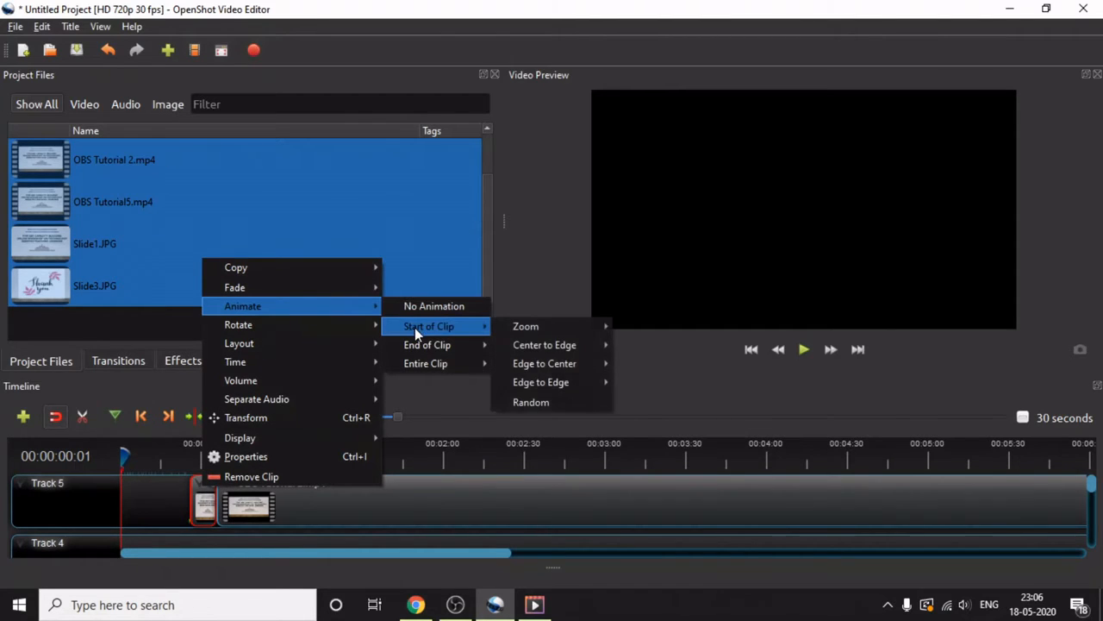
mouse_move(506, 326)
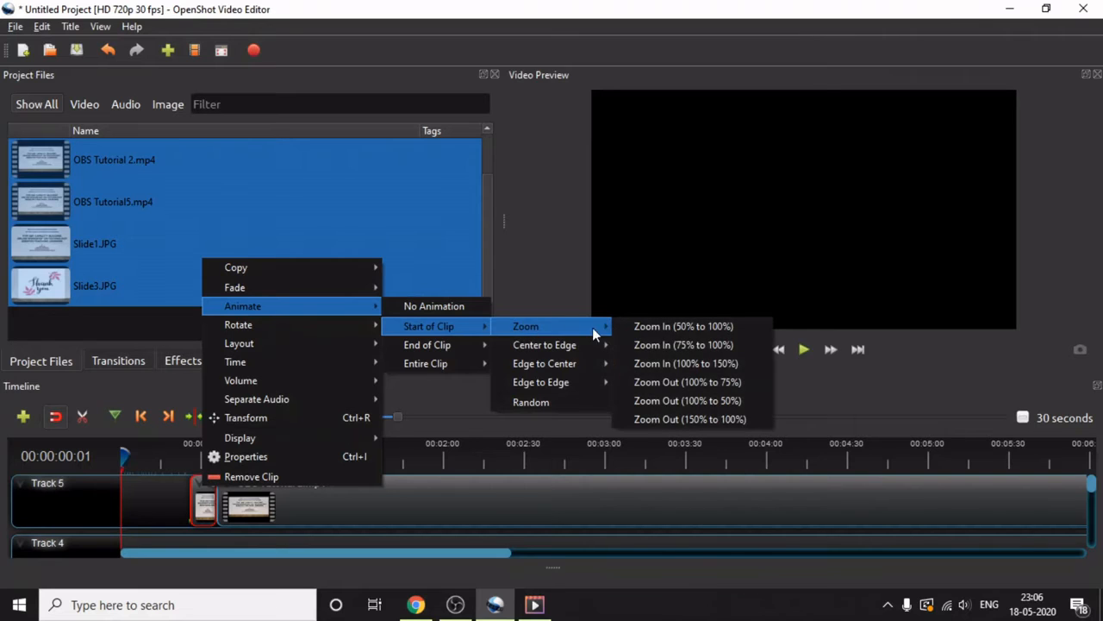
mouse_move(596, 345)
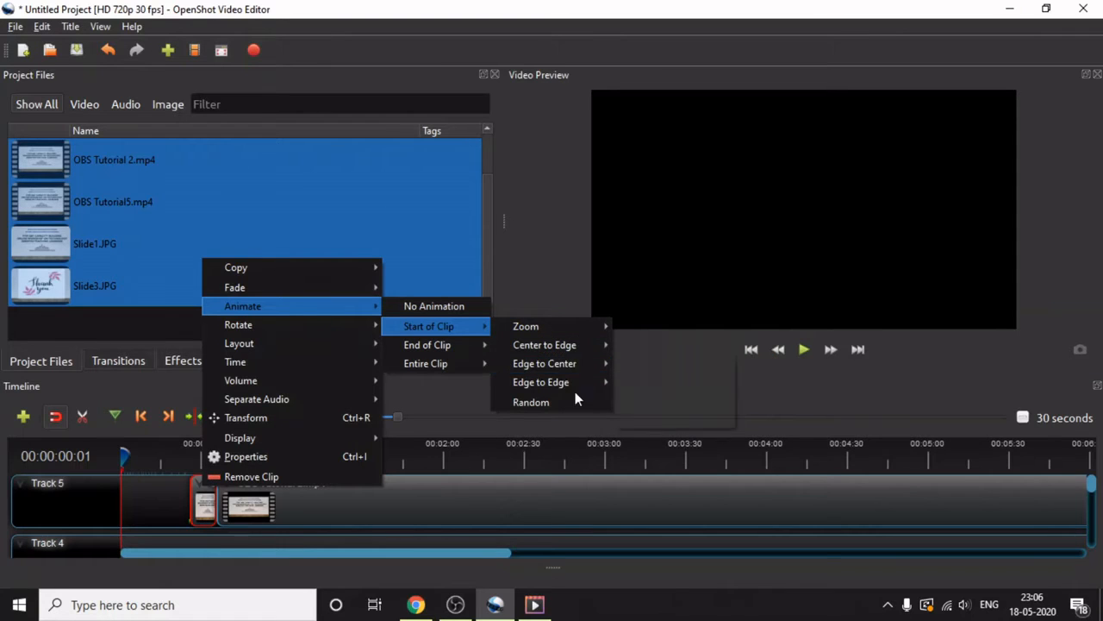
left_click(556, 402)
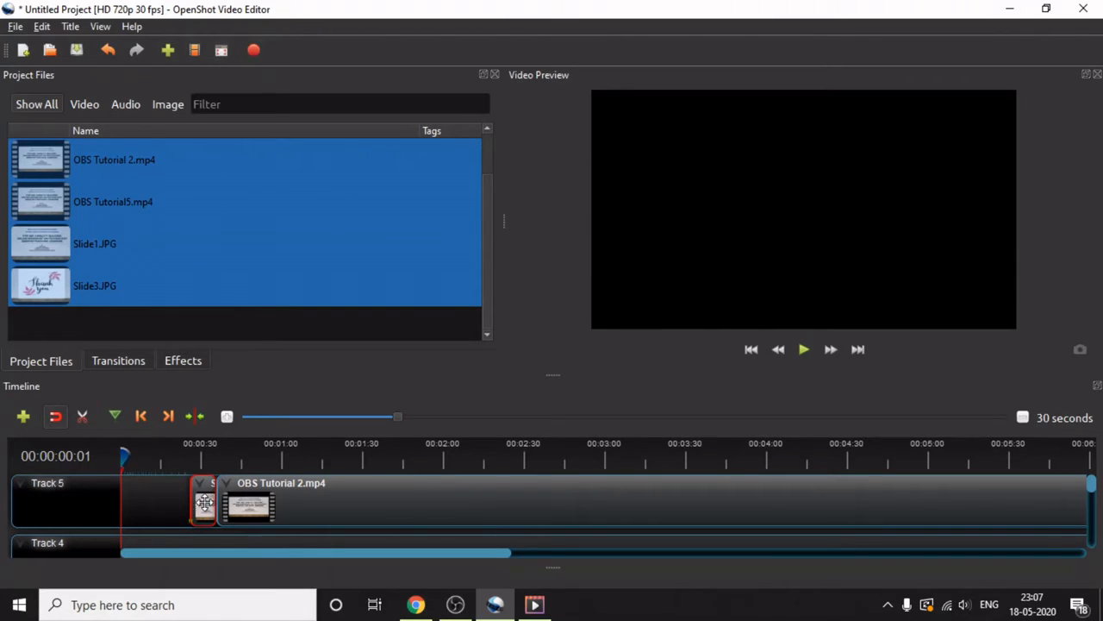
Shift Slide1.JPG to the start of Track 5 with OBS Tutorial 2.mp4 directly behind it and play the preview.
left_click_drag(204, 503, 138, 506)
left_click_drag(301, 509, 238, 510)
left_click(804, 350)
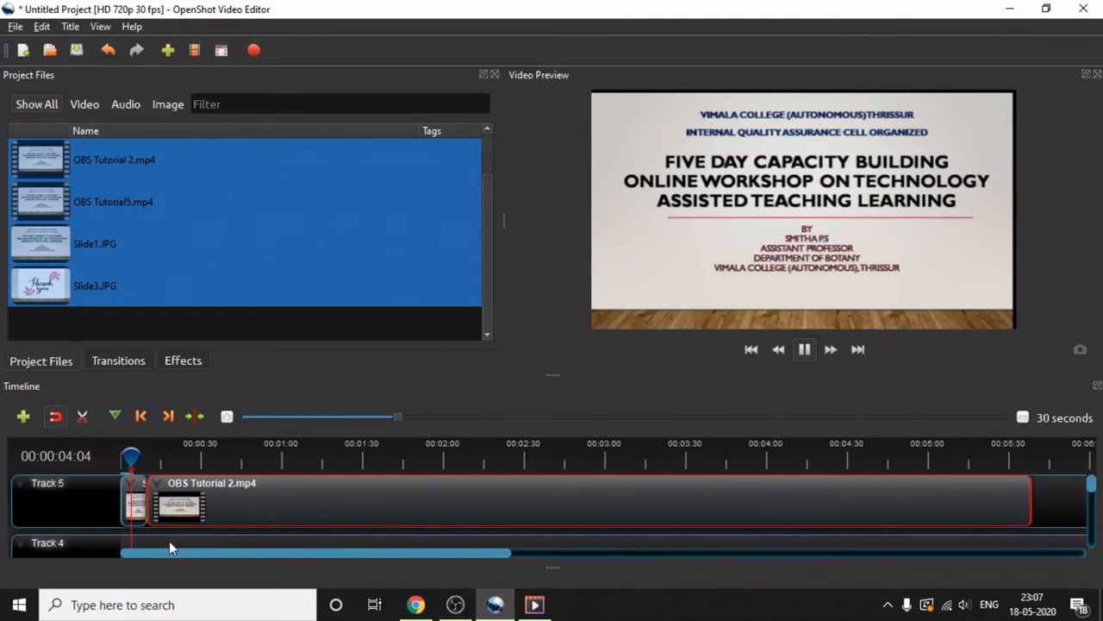
right_click(131, 495)
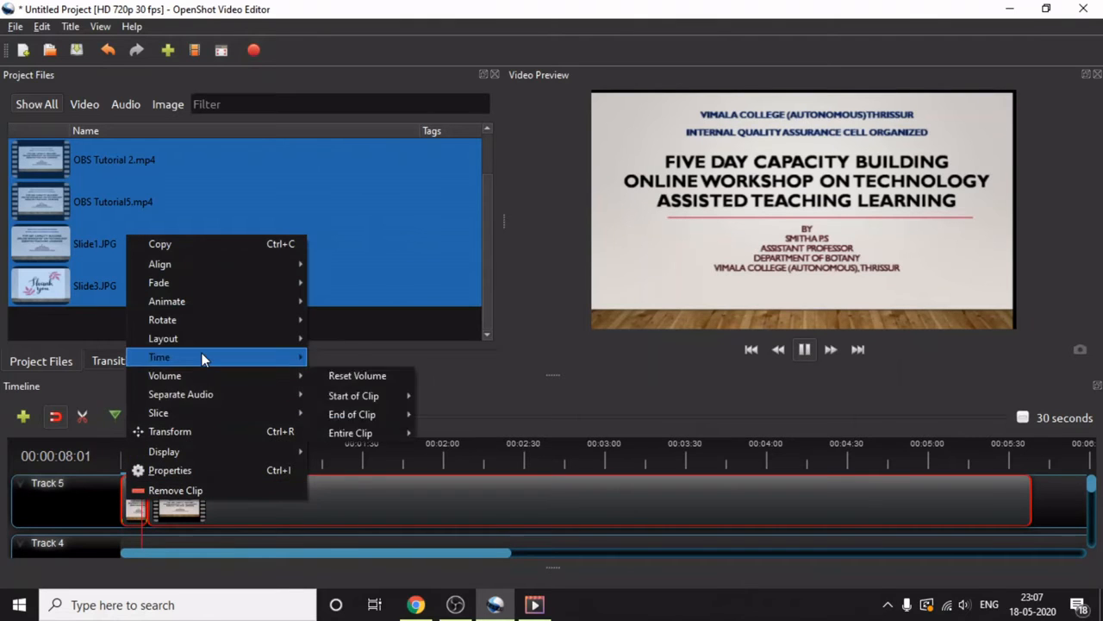
mouse_move(227, 302)
mouse_move(346, 324)
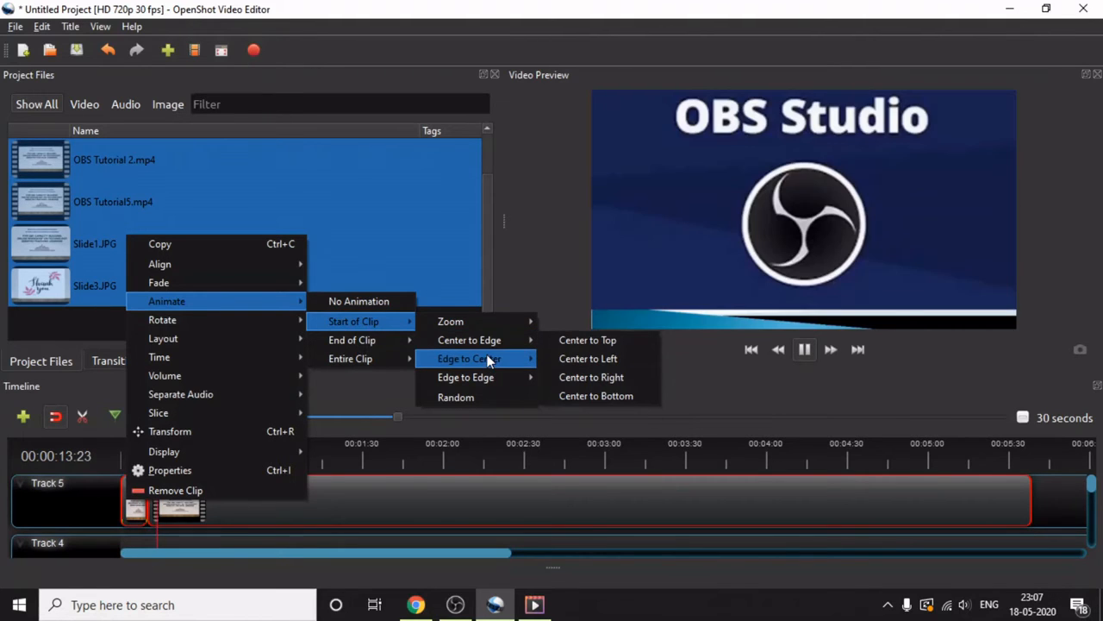
mouse_move(489, 362)
mouse_move(470, 378)
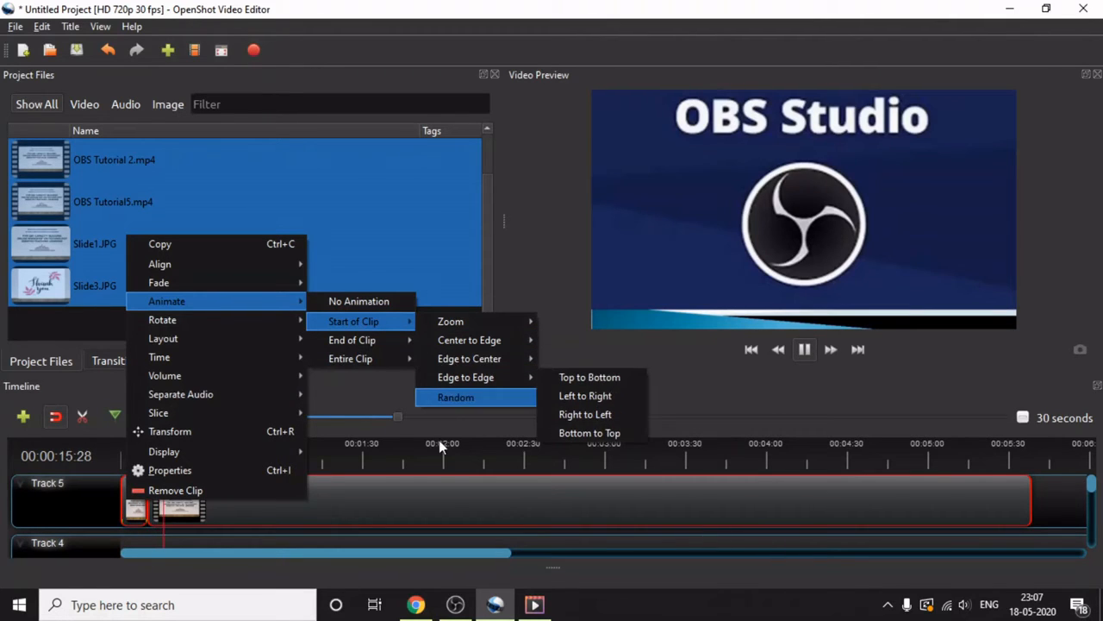
left_click(821, 356)
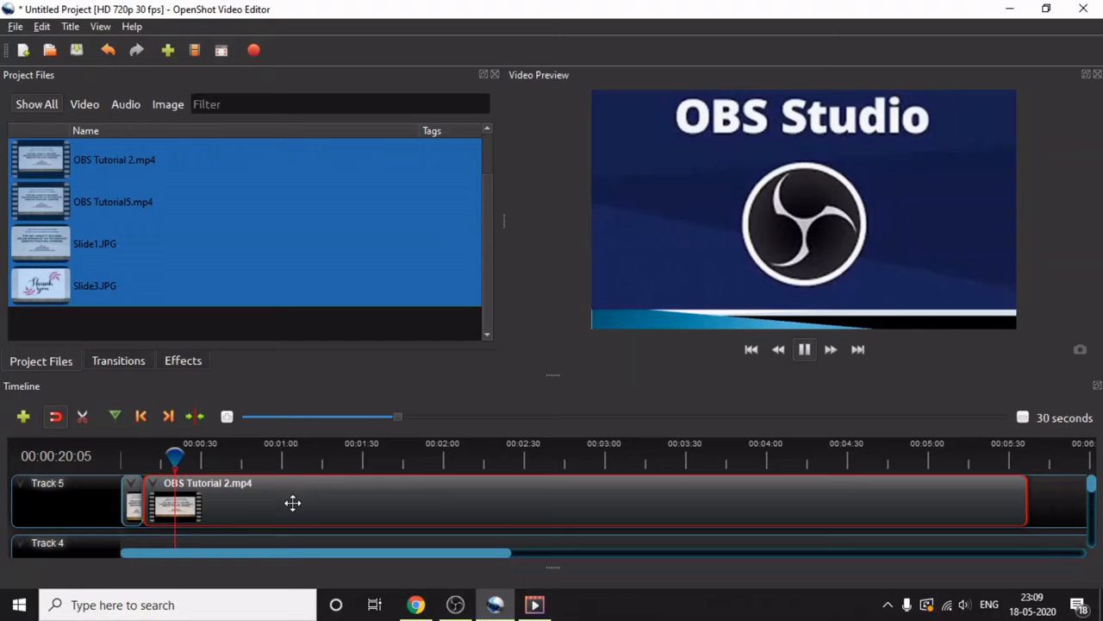
Move the OBS Tutorial5.mp4 clip earlier on Track 5 so it slightly overlaps the end of OBS Tutorial 2.mp4, forming a transition.
mouse_move(296, 502)
left_mouse_down()
mouse_move(313, 503)
mouse_move(295, 500)
left_mouse_up()
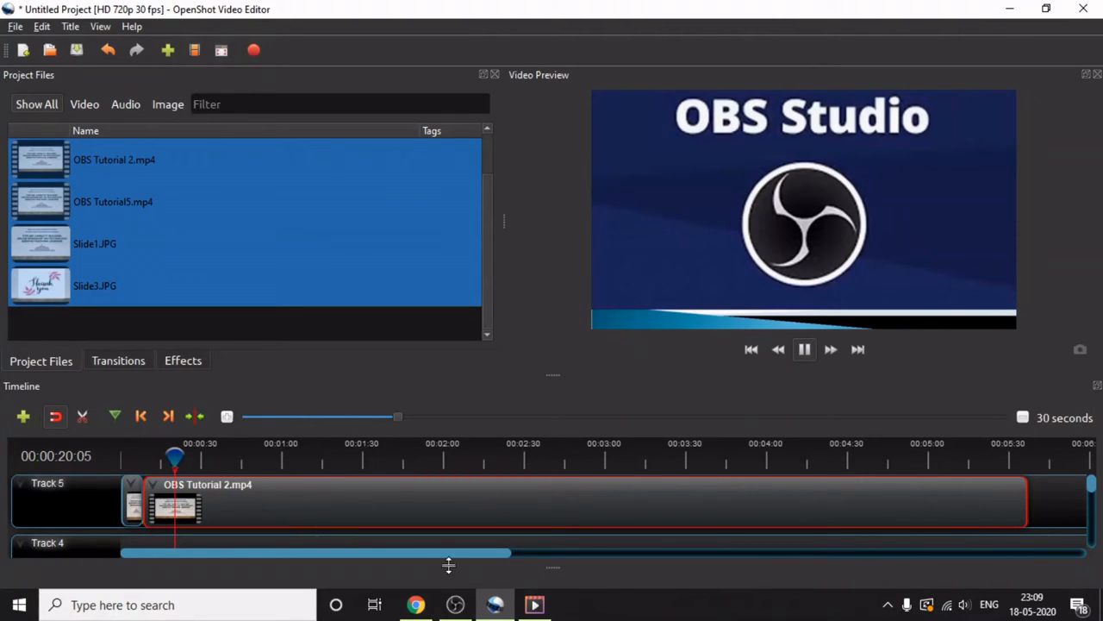
left_click_drag(449, 553, 609, 553)
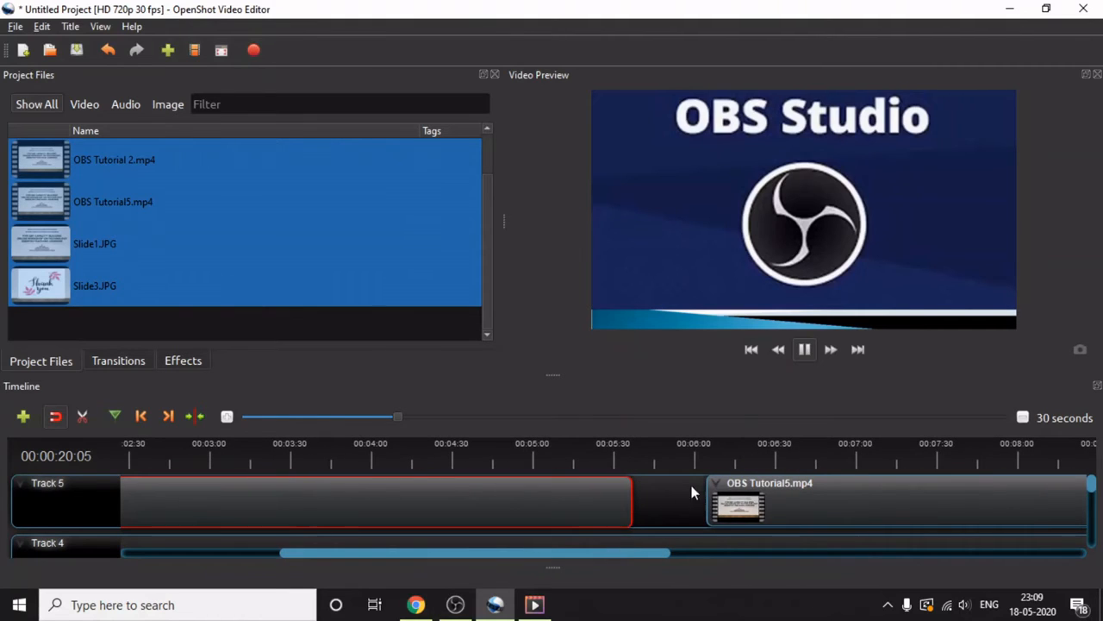
left_click_drag(776, 496, 691, 500)
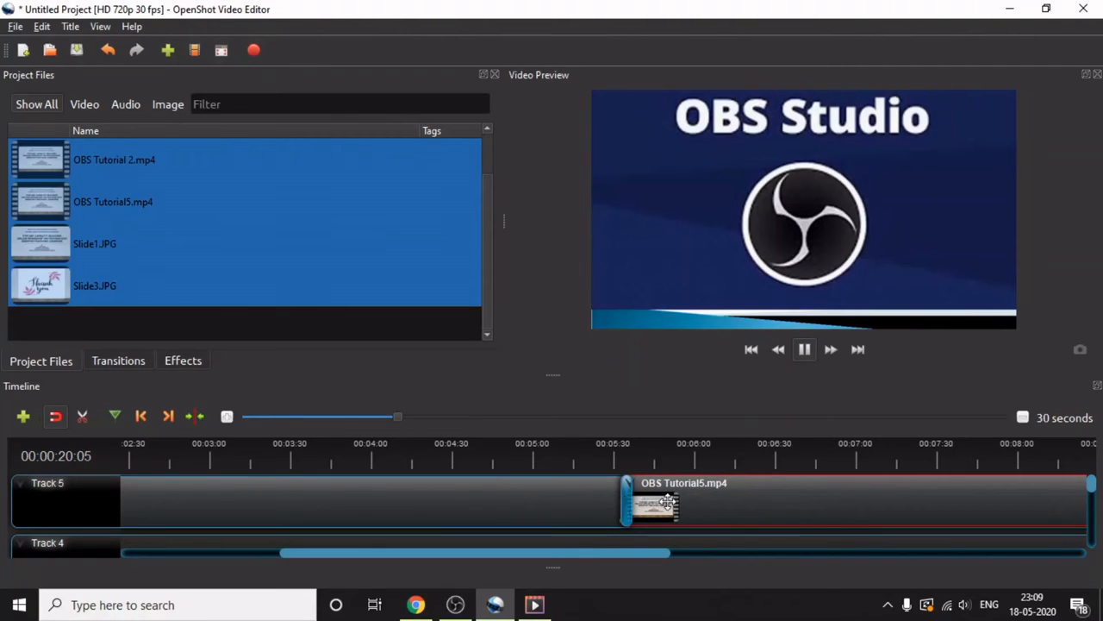
Preview the transition between OBS Tutorial 2.mp4 and OBS Tutorial5.mp4 and pause playback just past it.
left_click_drag(364, 556, 189, 554)
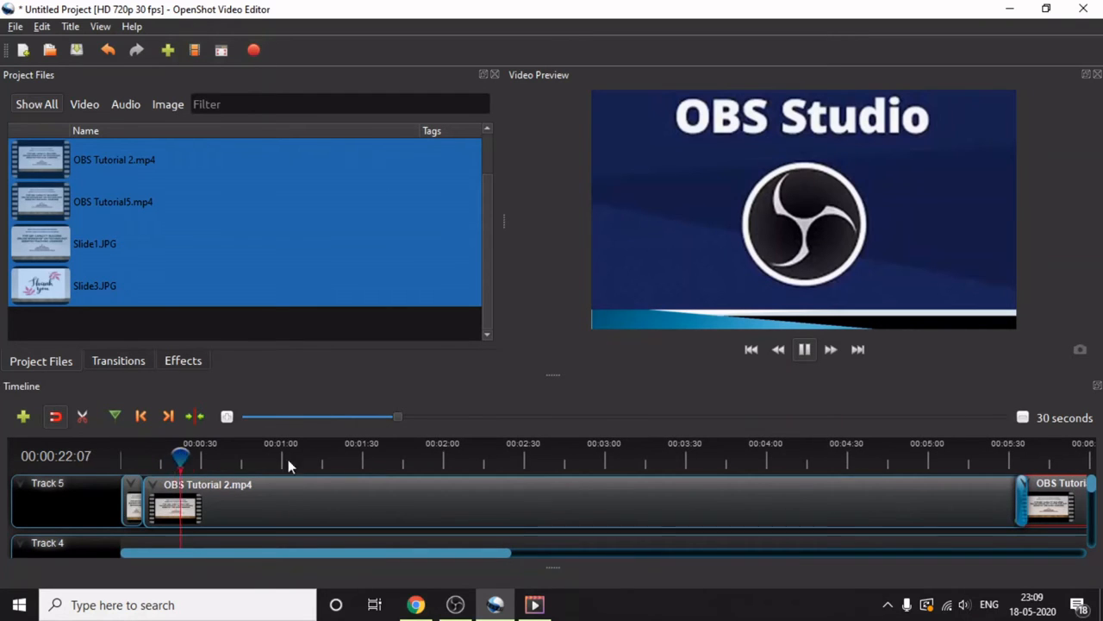
left_click(353, 456)
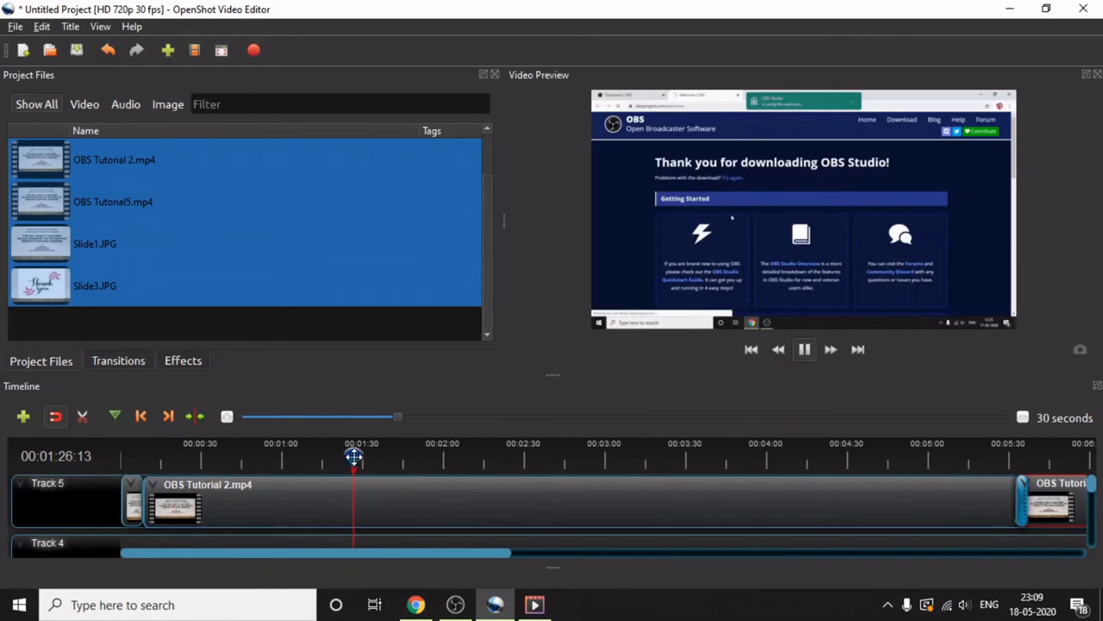
left_click_drag(353, 457, 1005, 459)
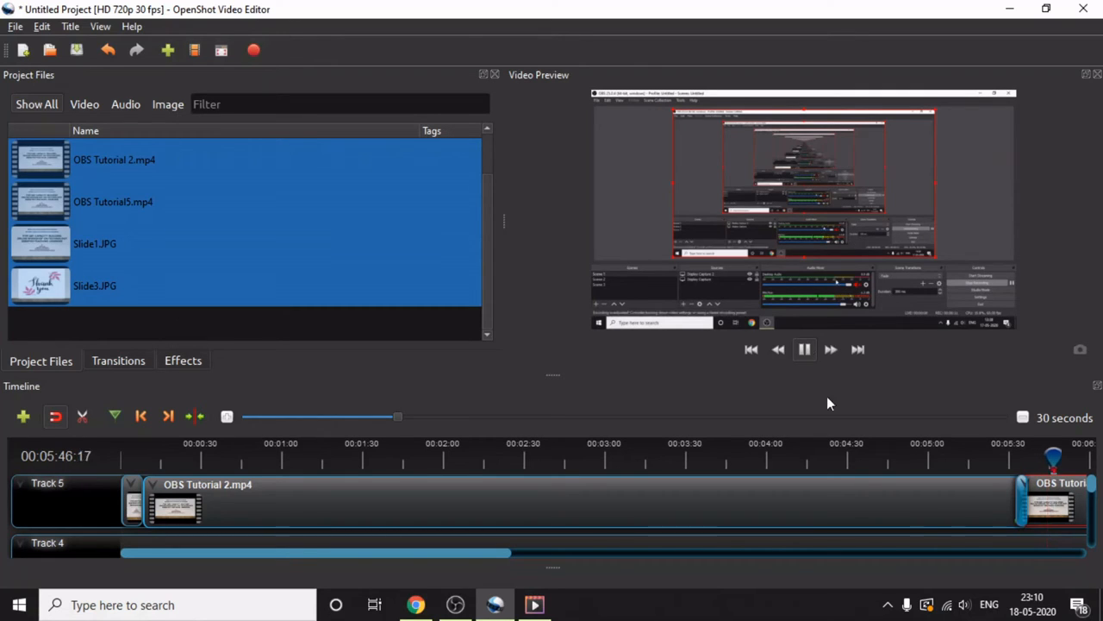
left_click(804, 348)
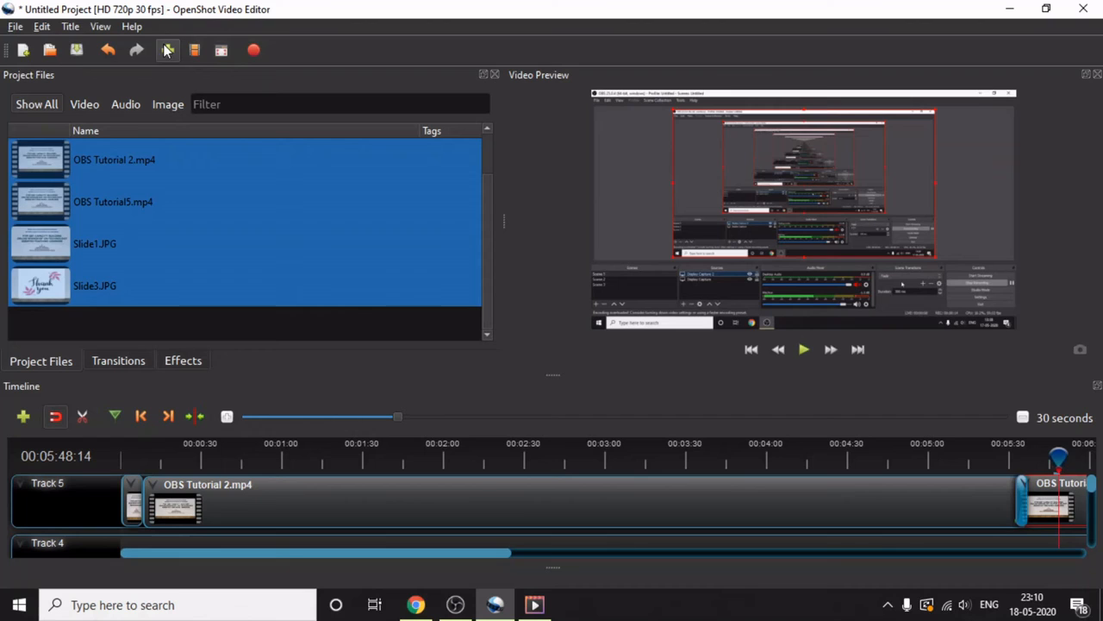
Examine the full list of keyboard shortcuts in the preferences and close them.
left_click(41, 28)
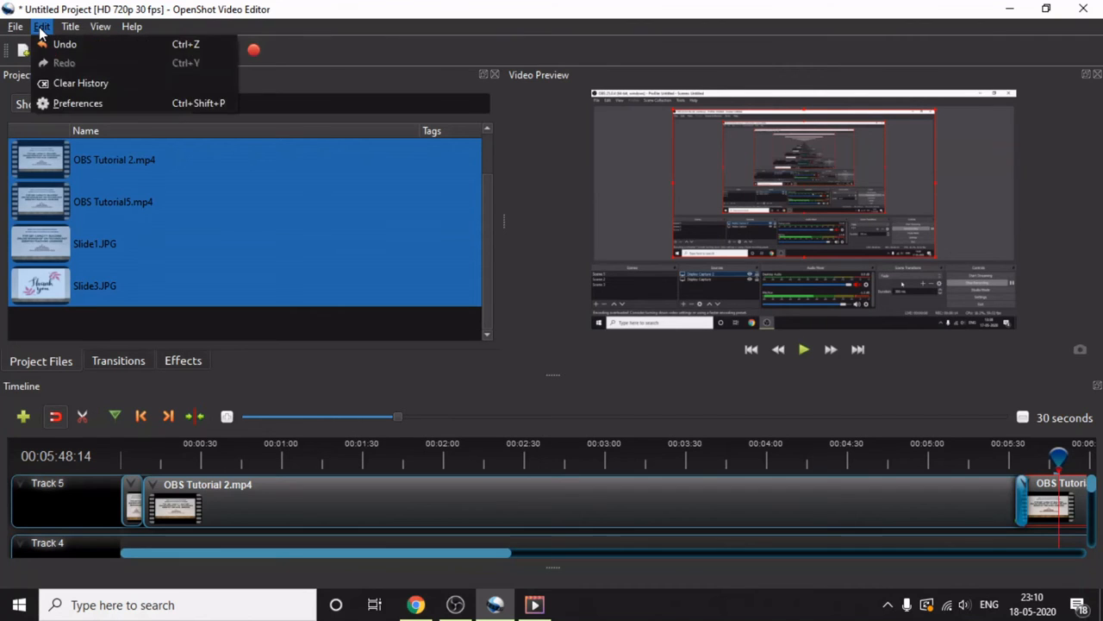
left_click(70, 102)
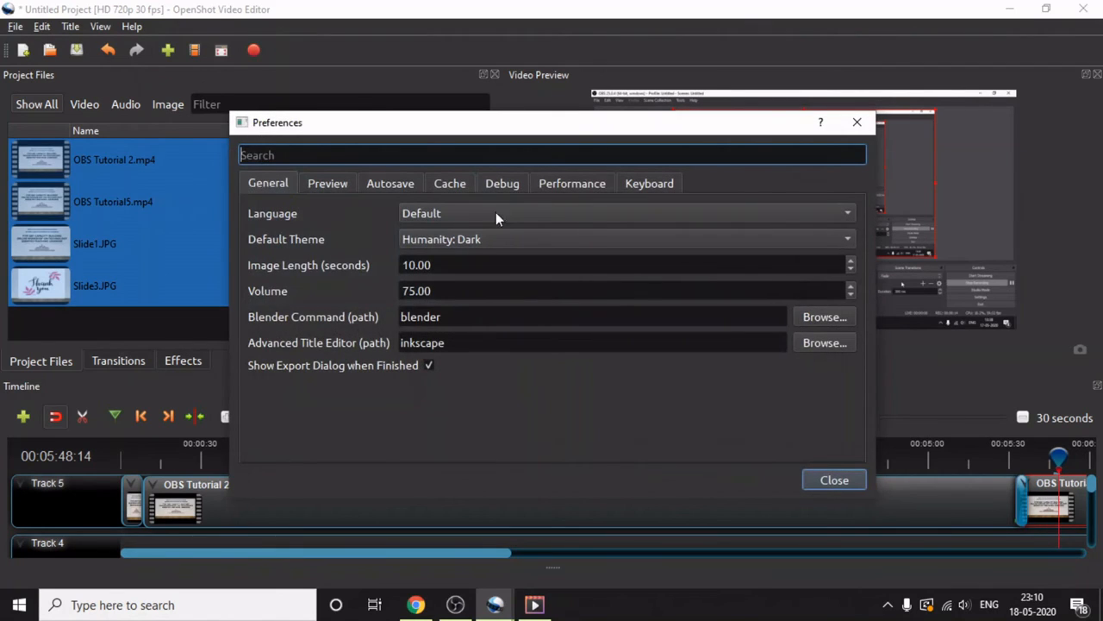
left_click(644, 185)
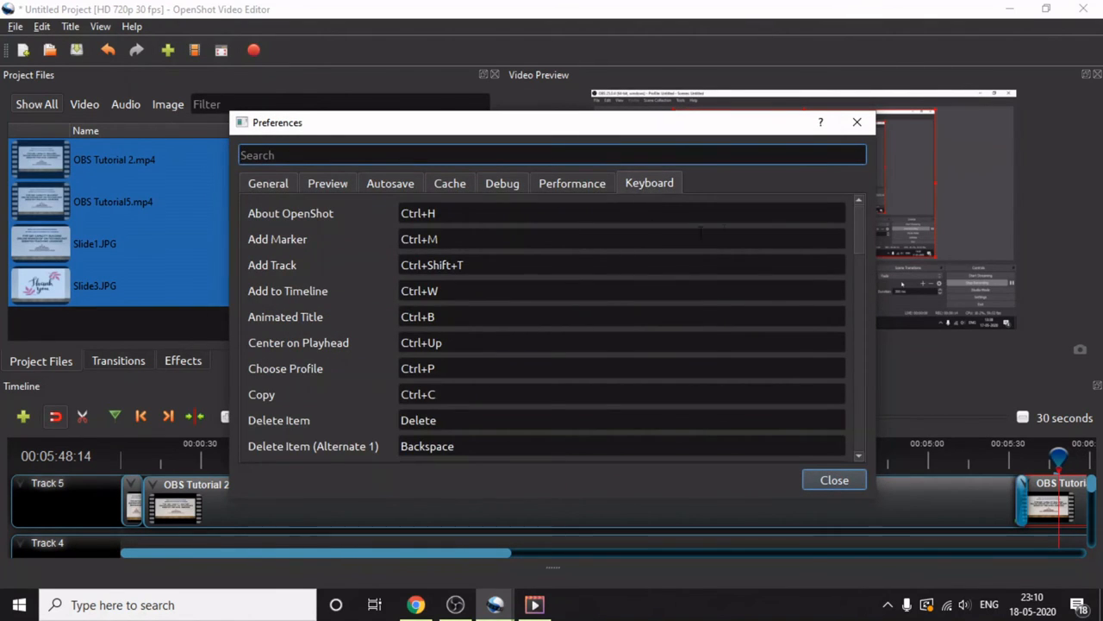
mouse_move(861, 223)
left_mouse_down()
mouse_move(852, 428)
mouse_move(856, 226)
left_mouse_up()
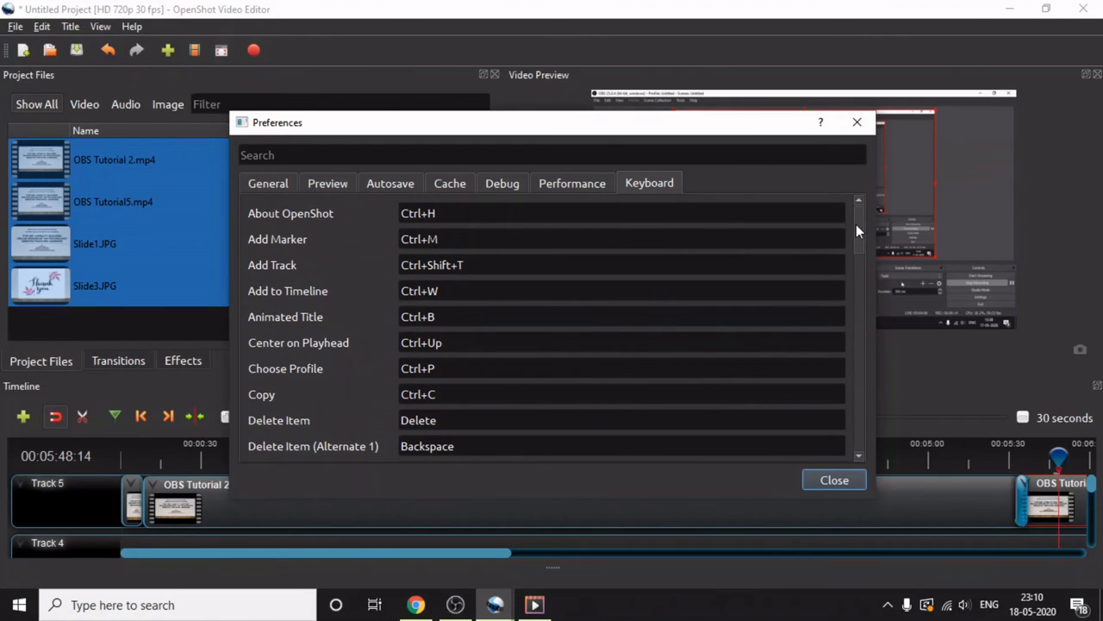
left_click_drag(856, 224, 856, 226)
left_click_drag(856, 231, 861, 431)
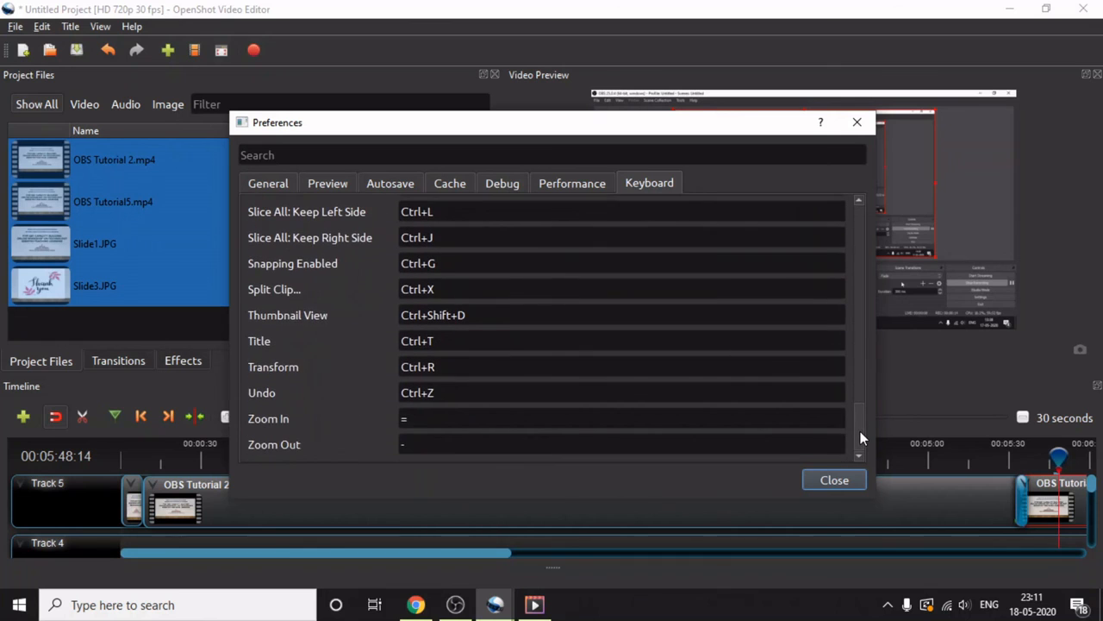
left_click(857, 122)
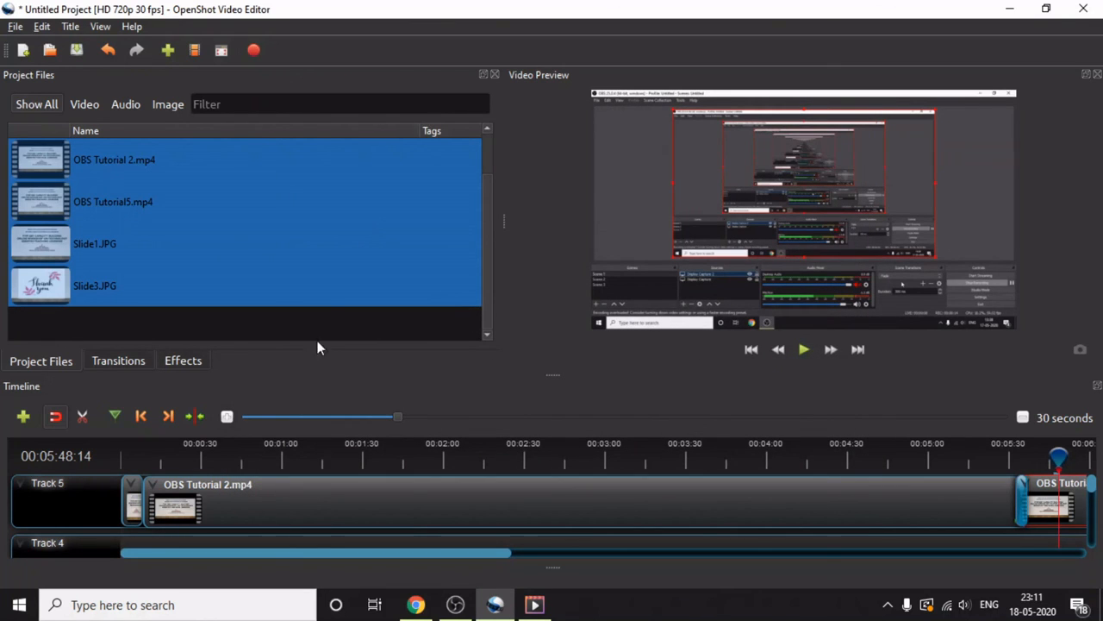